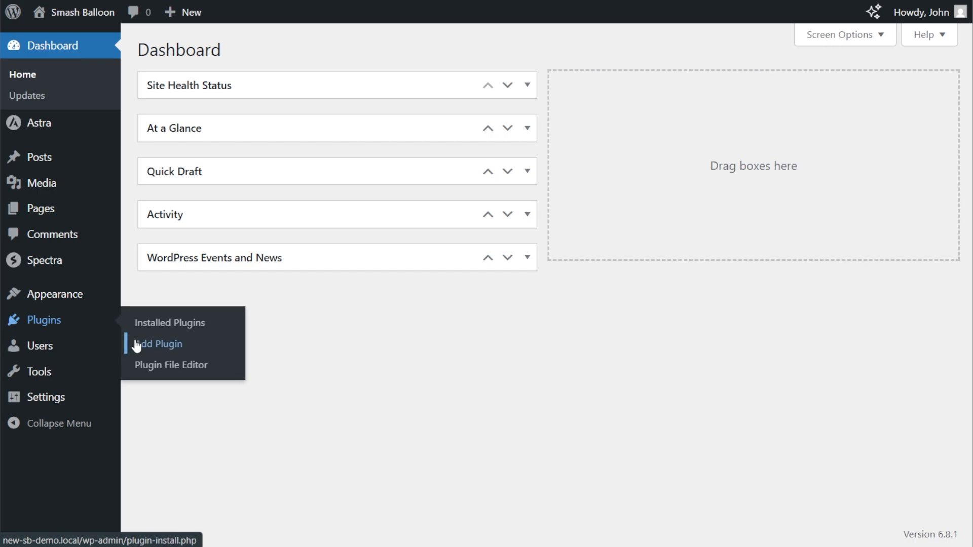
# - Find the Reviews Feed plugin in the plugin directory, install it and activate it
pyautogui.click(141, 344)
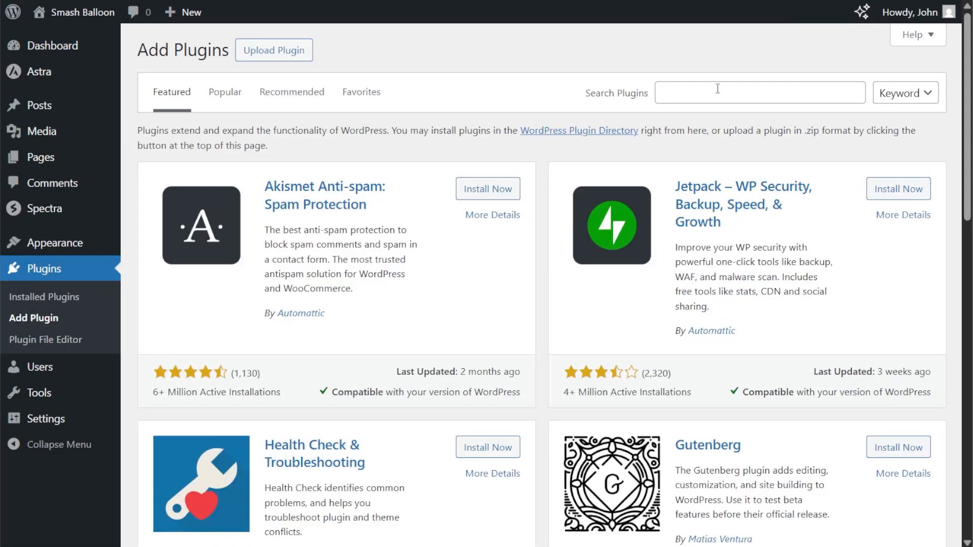
pyautogui.click(718, 89)
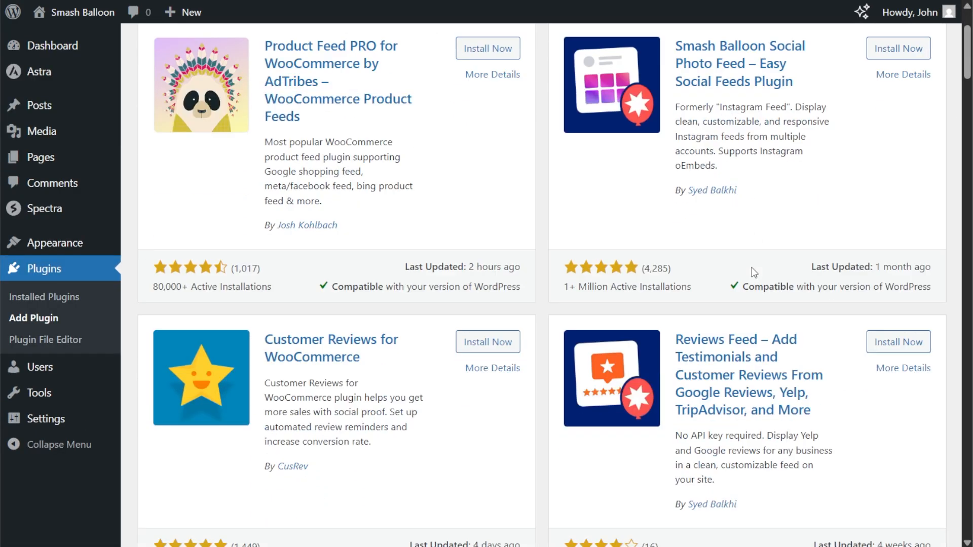
pyautogui.scroll(-3, 809, 350)
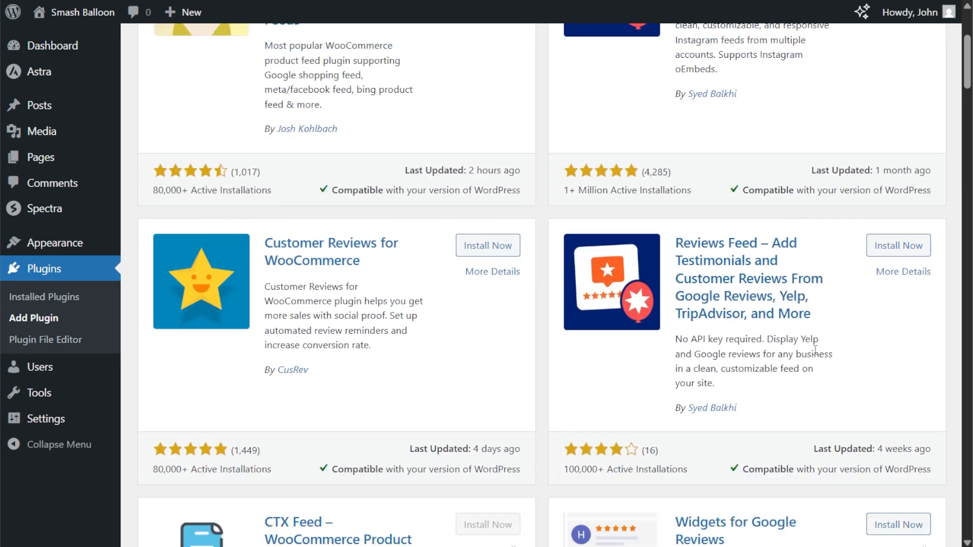
pyautogui.click(880, 245)
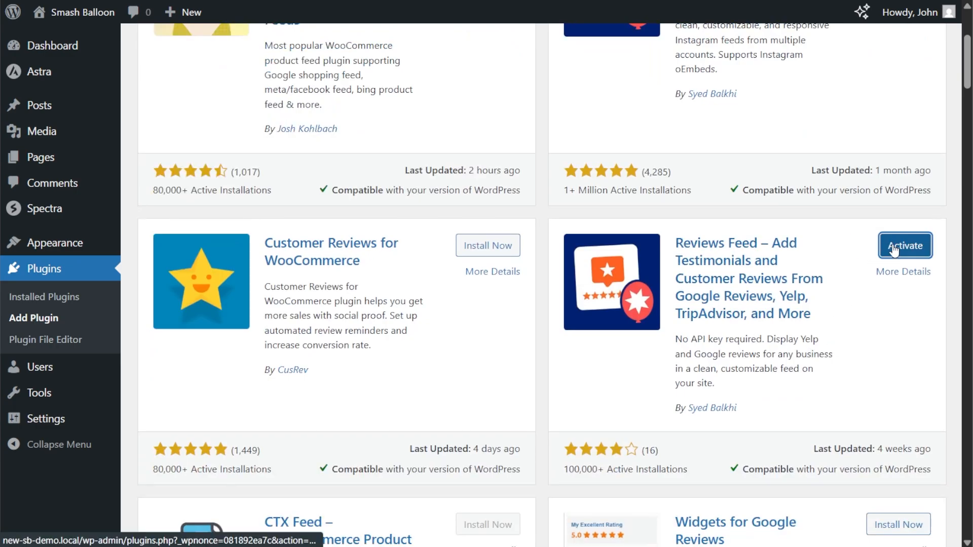
pyautogui.click(890, 246)
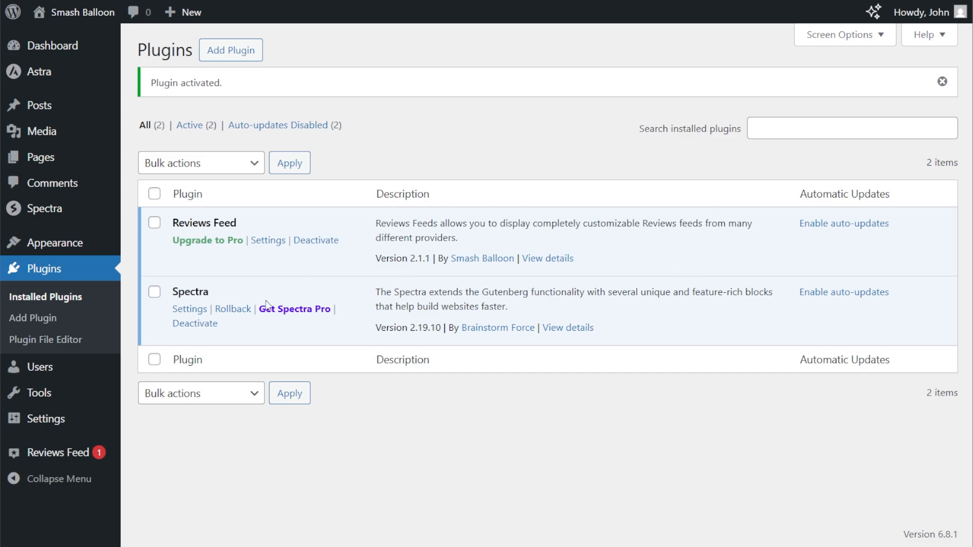
# - Start a new review feed in Reviews Feed and choose Google as its source type
pyautogui.click(79, 455)
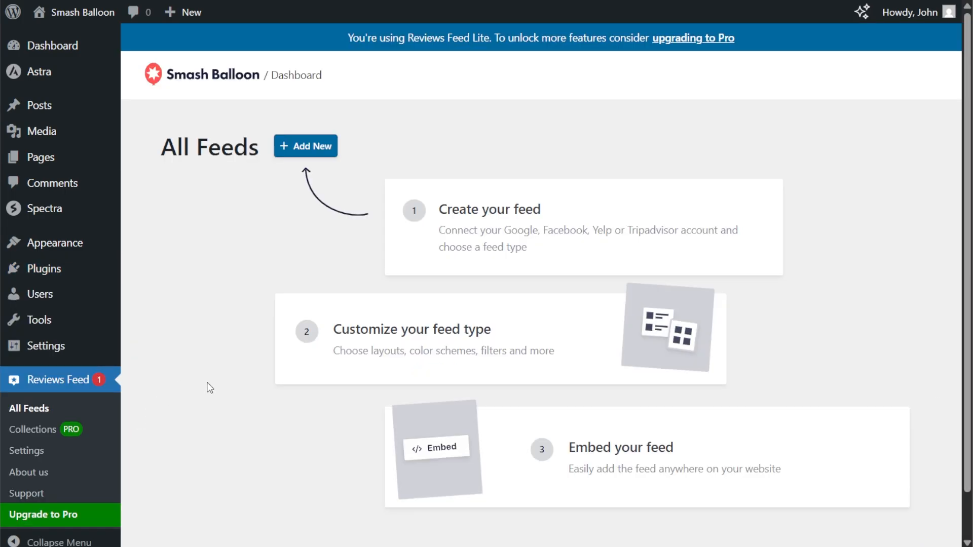
pyautogui.click(306, 147)
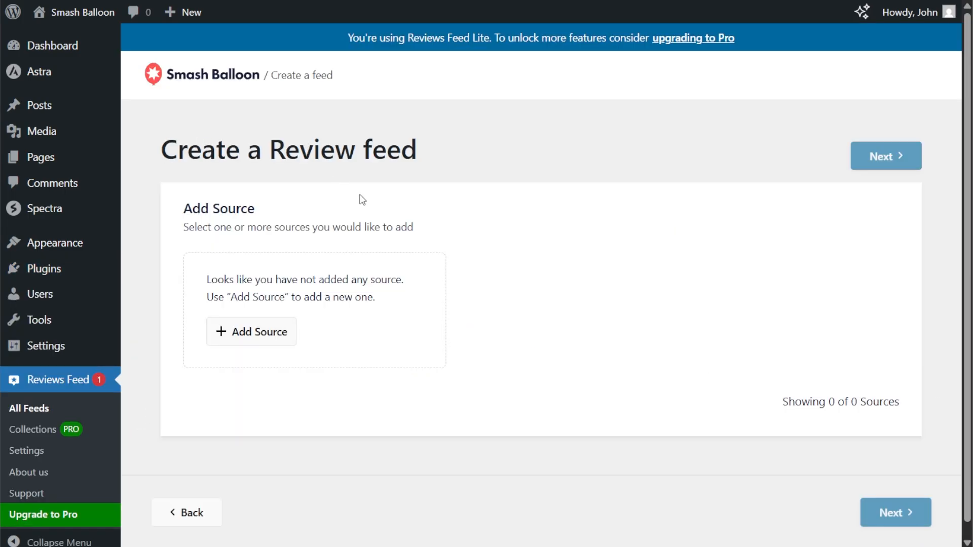
pyautogui.click(266, 336)
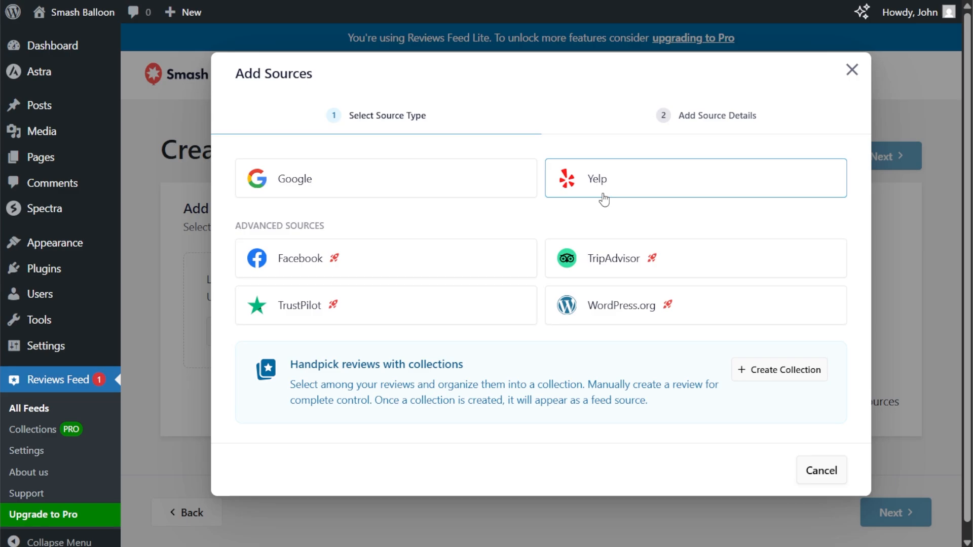
pyautogui.click(476, 187)
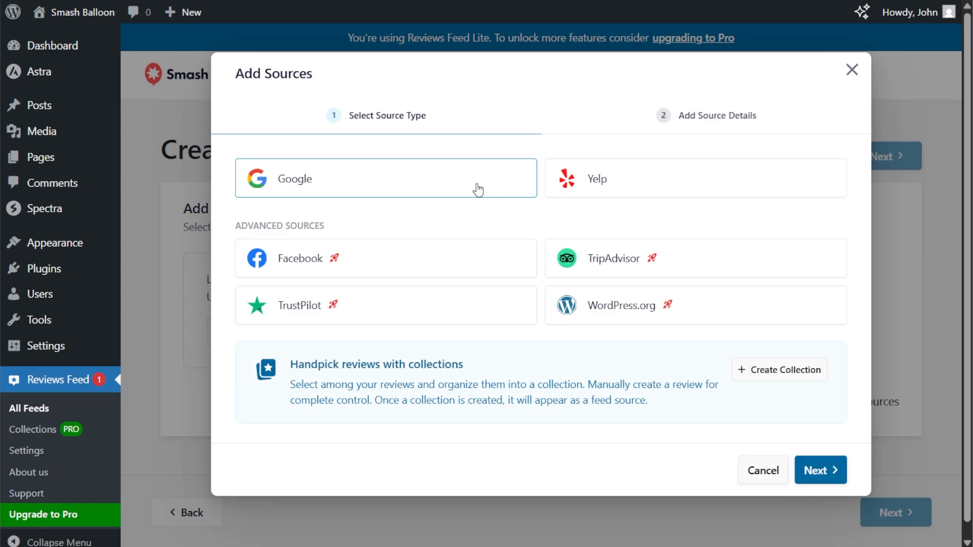
pyautogui.click(820, 470)
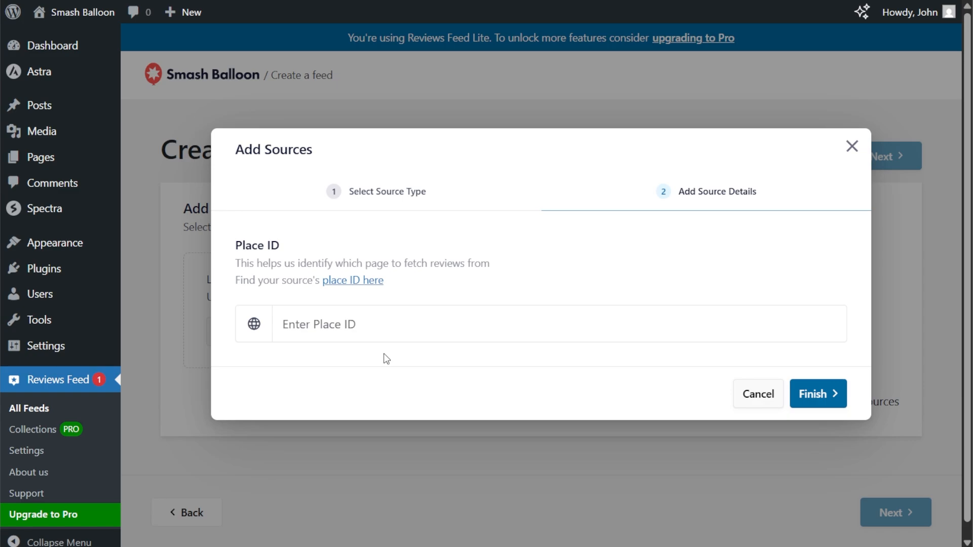
# - Look up Manny's Steakhouse in Minneapolis, MN with Google's place ID finder
pyautogui.click(354, 280)
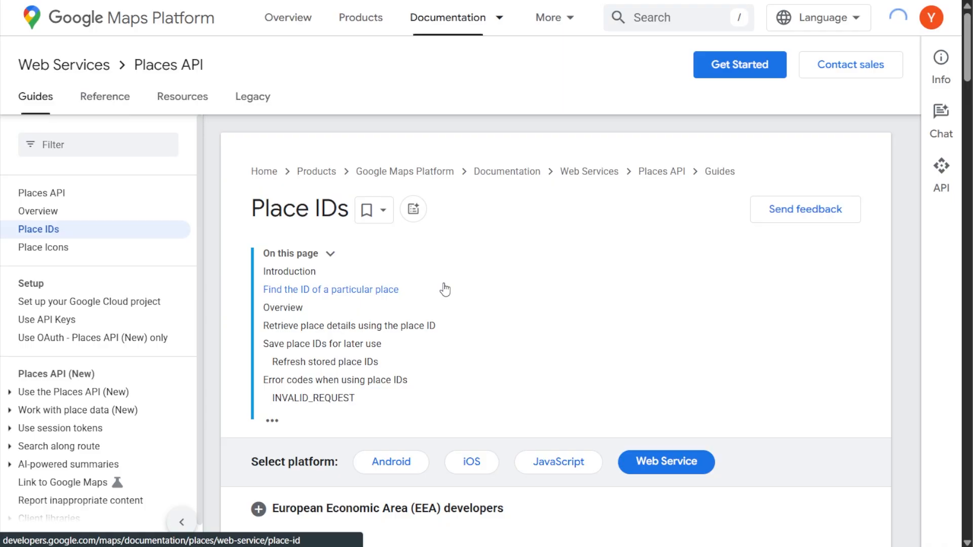
pyautogui.scroll(-6, 443, 296)
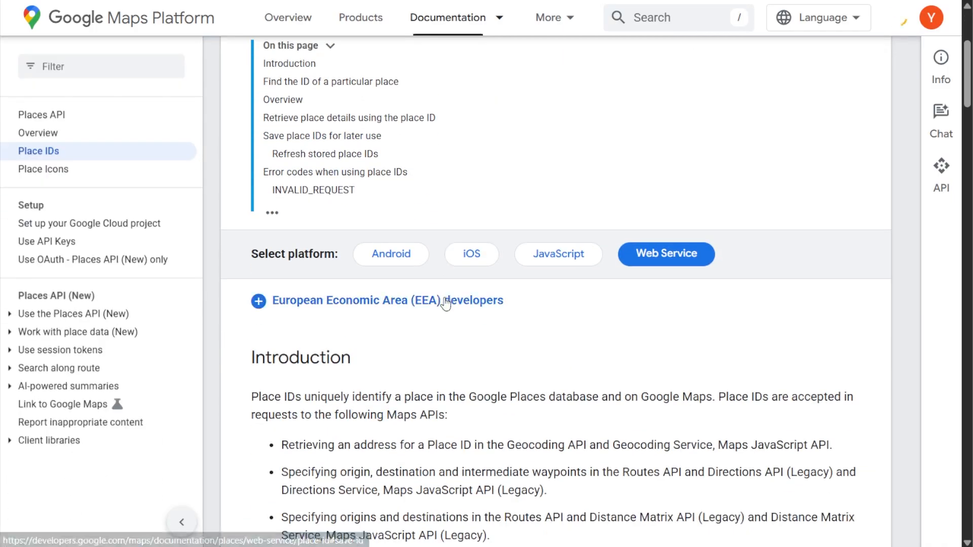
pyautogui.scroll(-9, 482, 289)
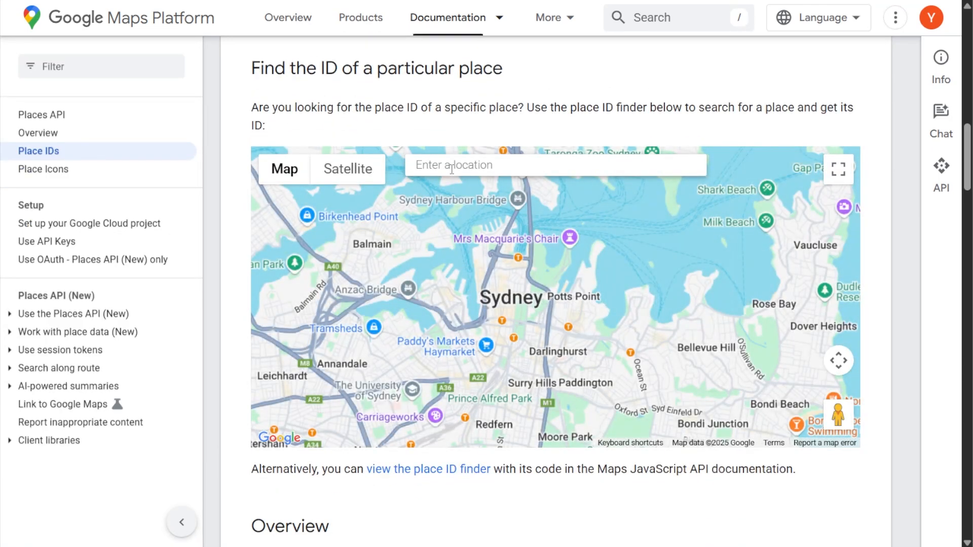
pyautogui.click(452, 169)
pyautogui.write('M')
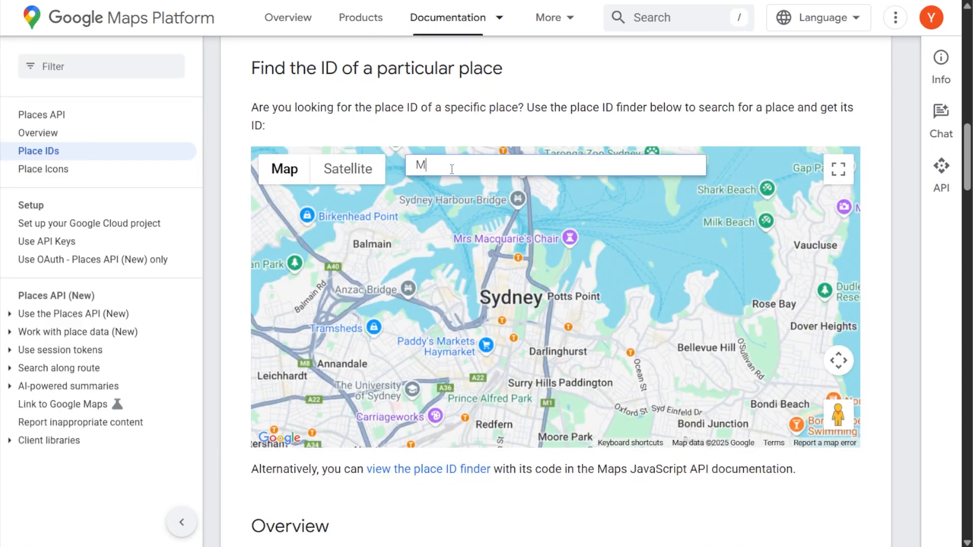
pyautogui.write("anny's Steakhouse")
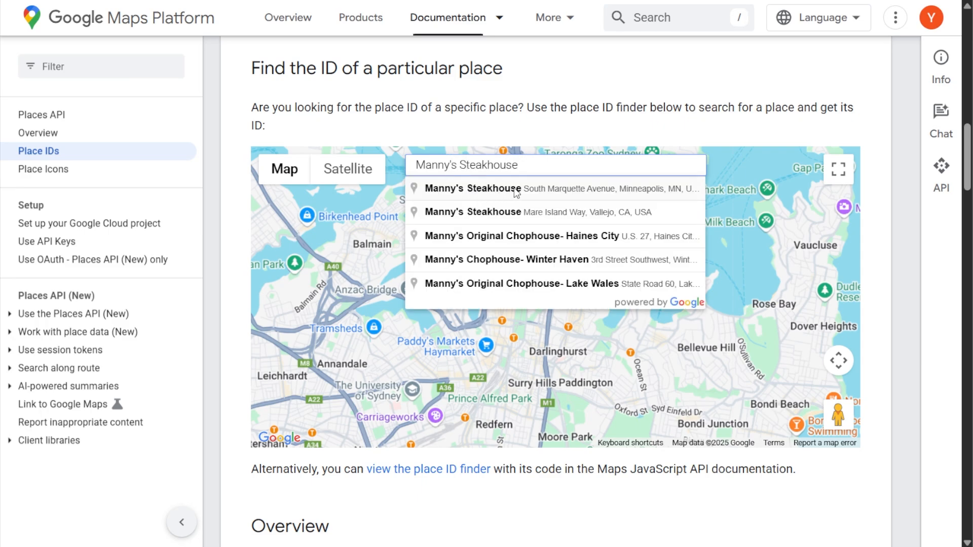
pyautogui.click(497, 189)
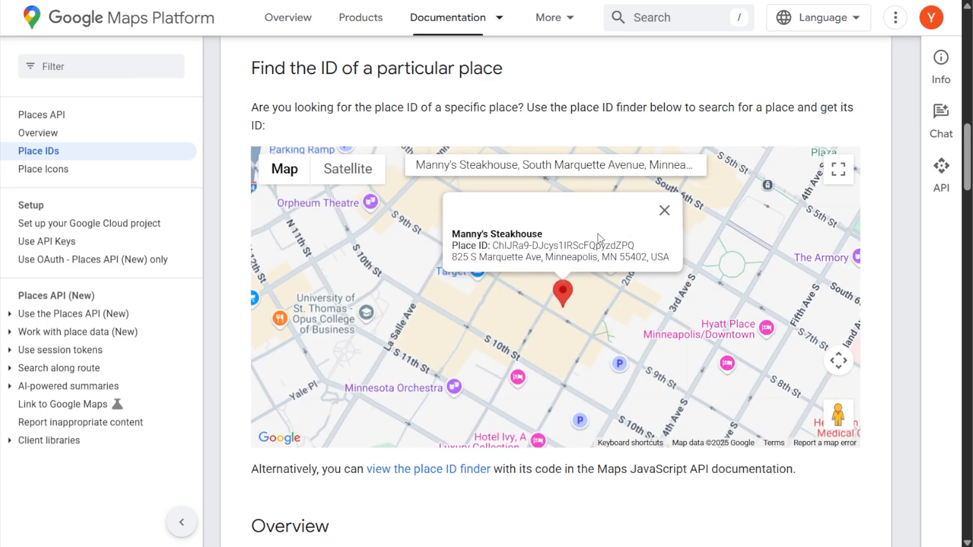
# - Copy the restaurant's Place ID into the Google source details and finish adding the source
pyautogui.doubleClick(559, 248)
pyautogui.rightClick(495, 246)
pyautogui.click(523, 264)
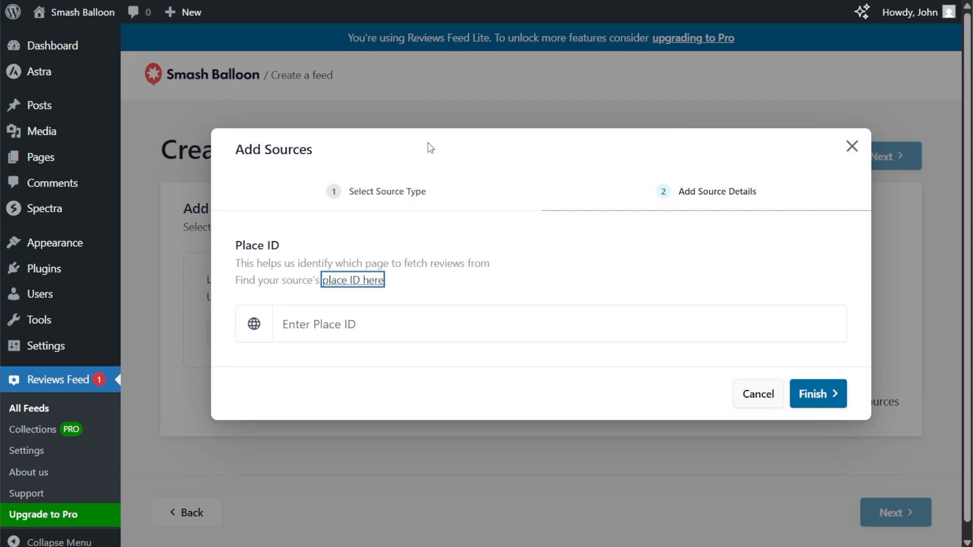
pyautogui.click(427, 324)
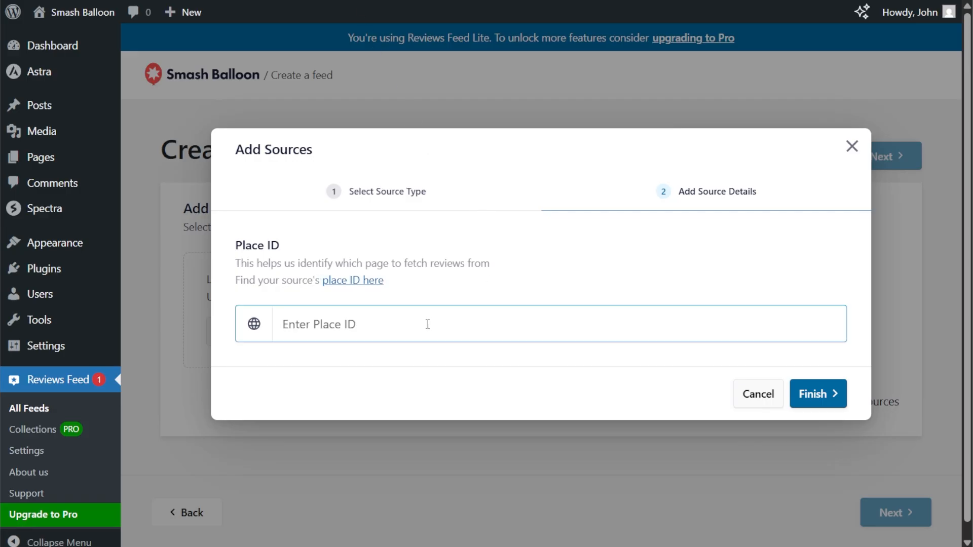
pyautogui.hotkey('ctrl', 'v')
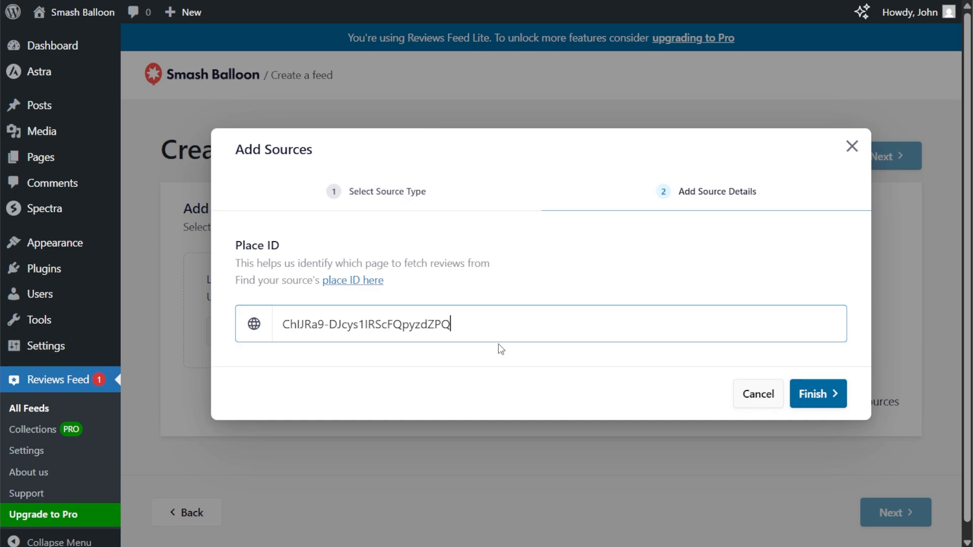
pyautogui.click(831, 394)
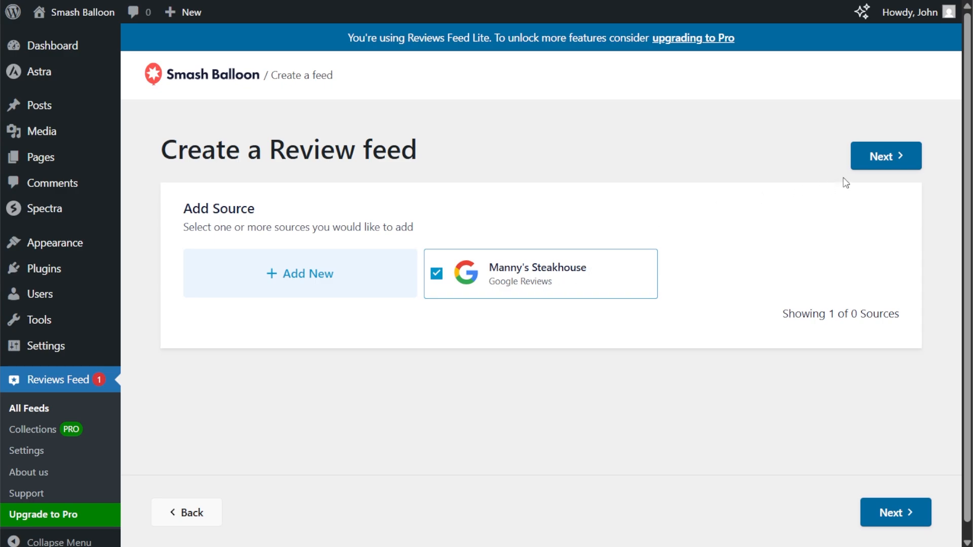
# - Create the feed from the Manny's Steakhouse source using the Default template
pyautogui.click(880, 166)
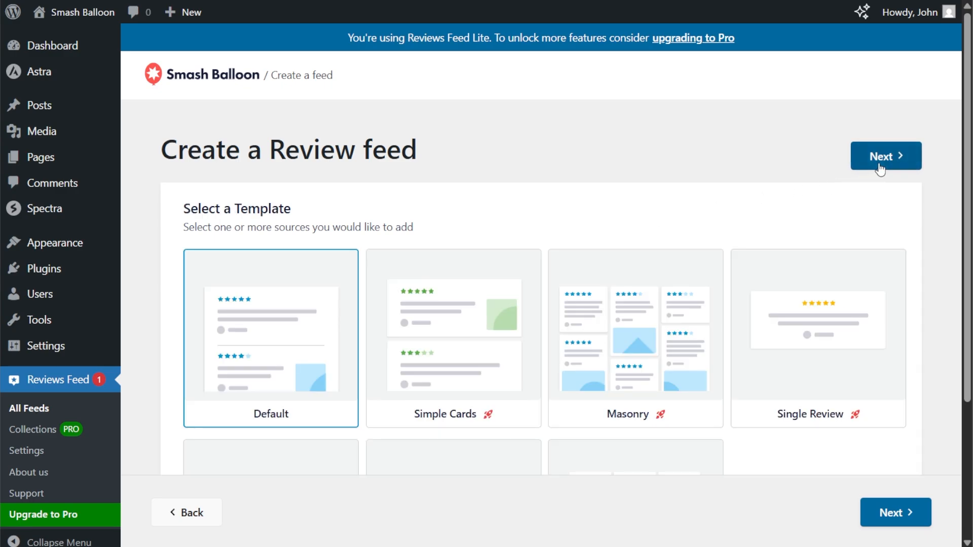
pyautogui.scroll(-3, 794, 245)
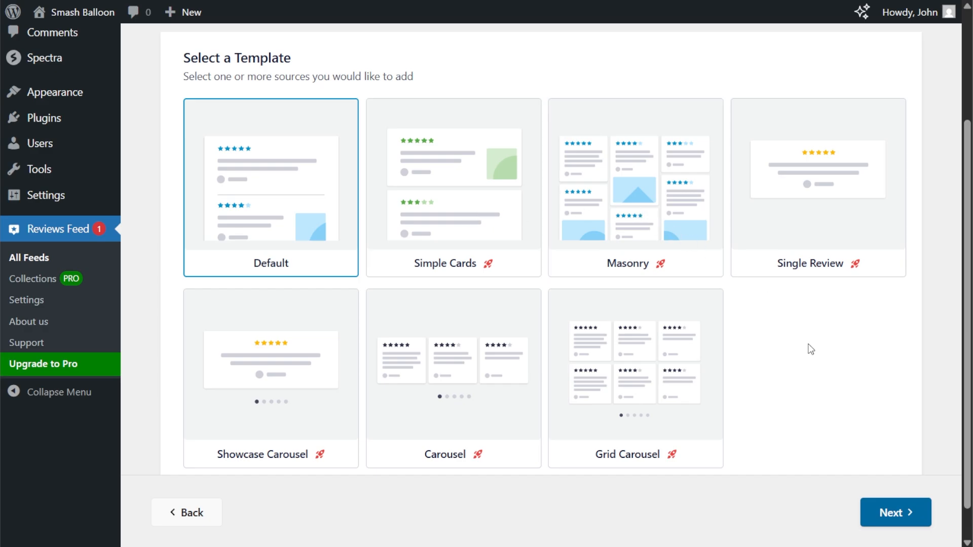
pyautogui.click(891, 513)
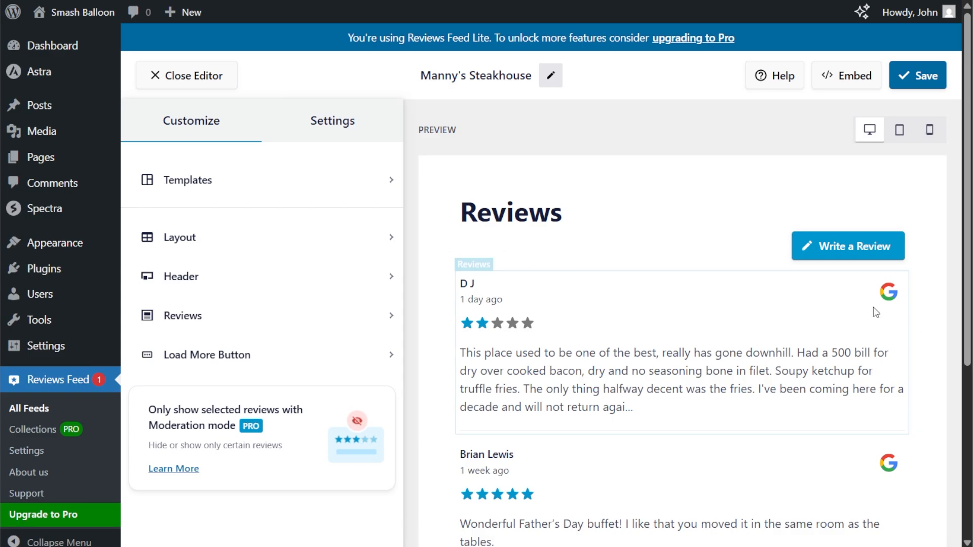
# - Review the feed preview and change the feed layout to Masonry
pyautogui.scroll(-3, 831, 305)
pyautogui.scroll(3, 850, 364)
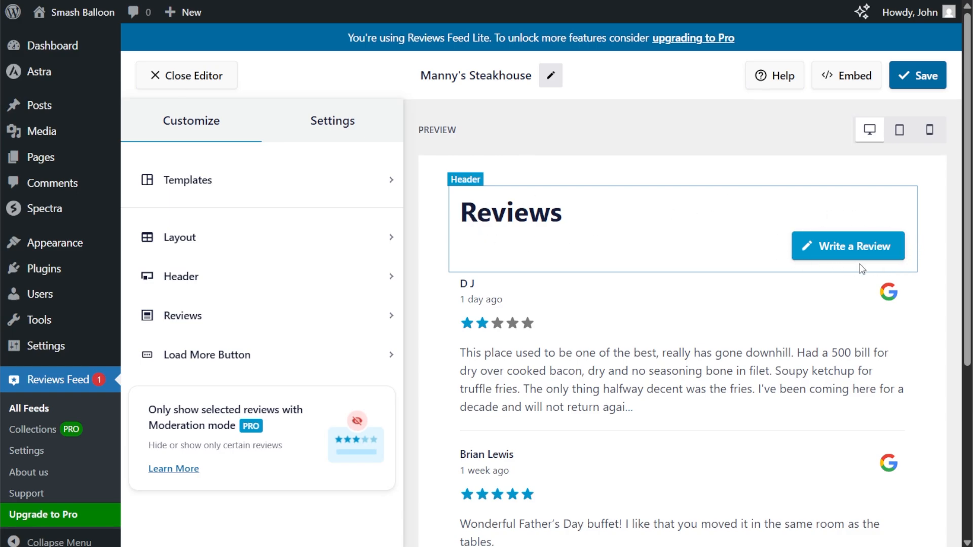
pyautogui.scroll(-5, 777, 274)
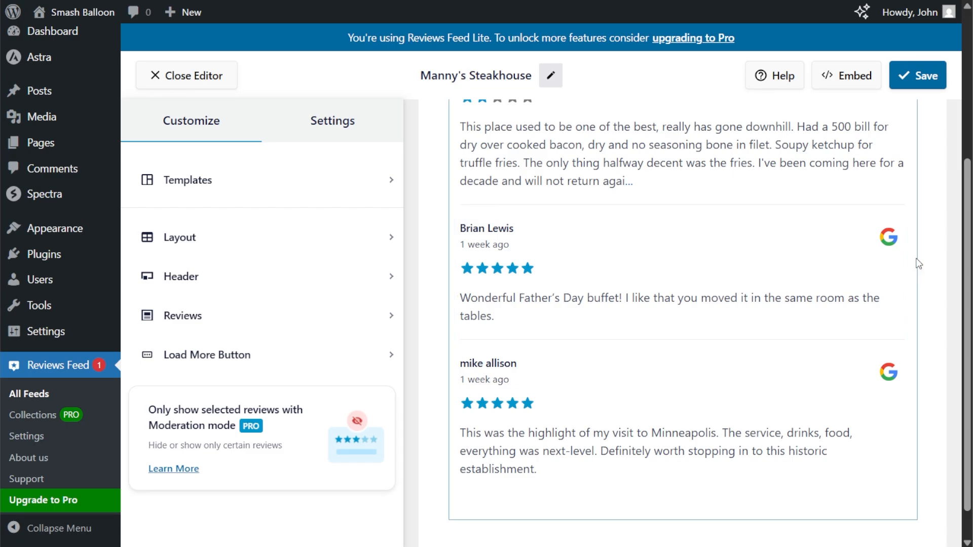
pyautogui.scroll(5, 918, 263)
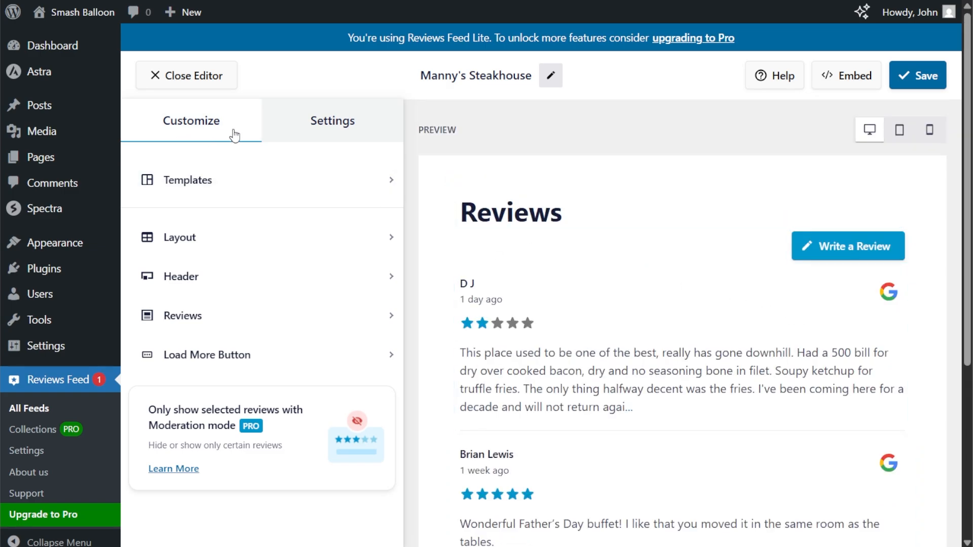
pyautogui.click(202, 240)
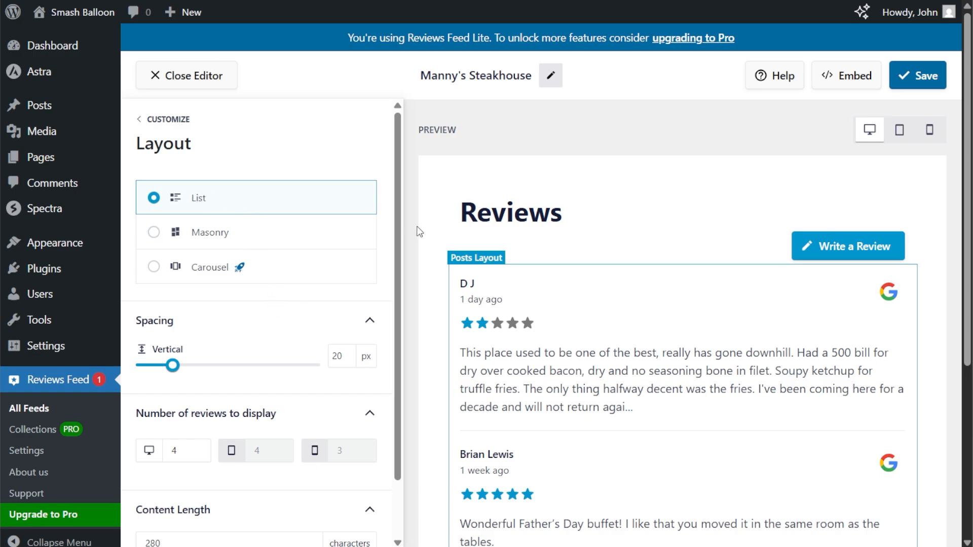
pyautogui.scroll(-5, 419, 238)
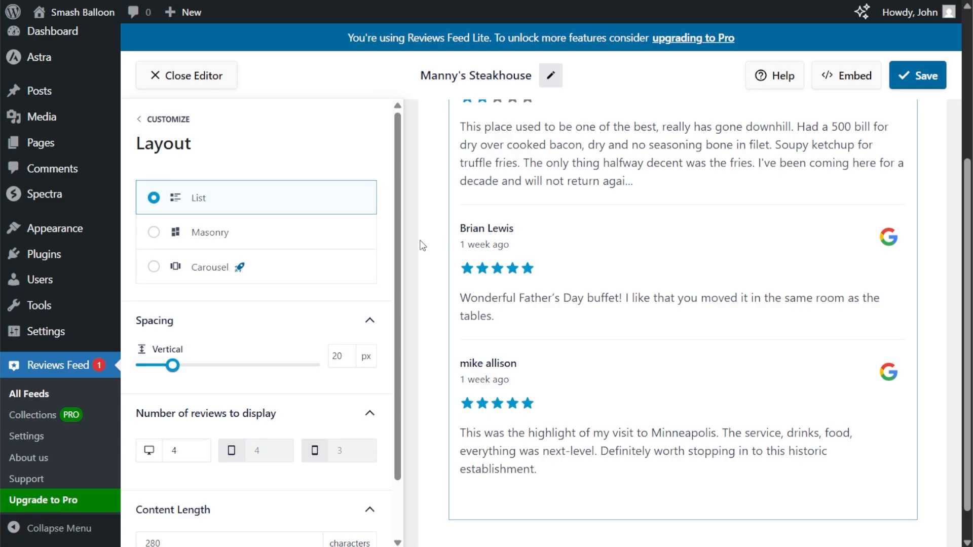
pyautogui.click(302, 230)
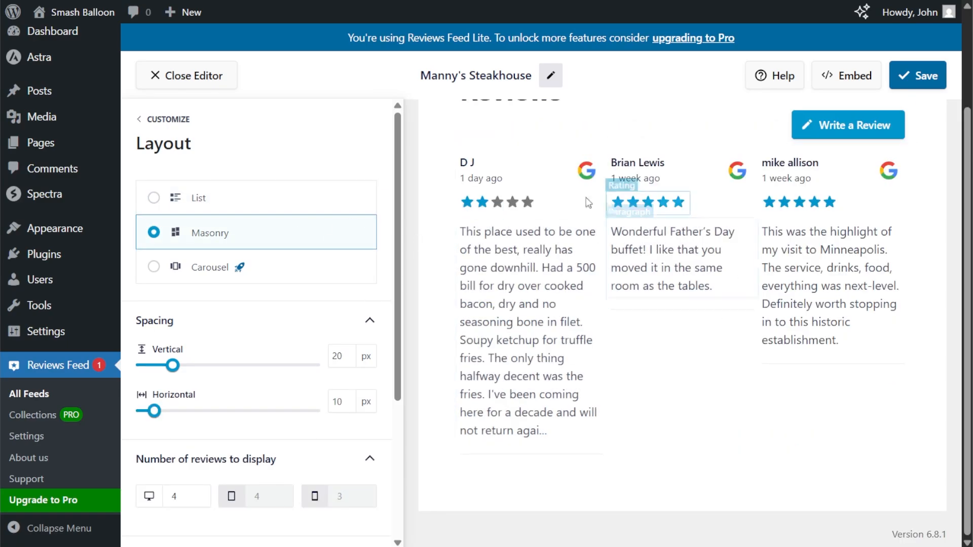
# - Try showing 2 reviews on desktop and raise the number back to 4
pyautogui.scroll(-3, 307, 314)
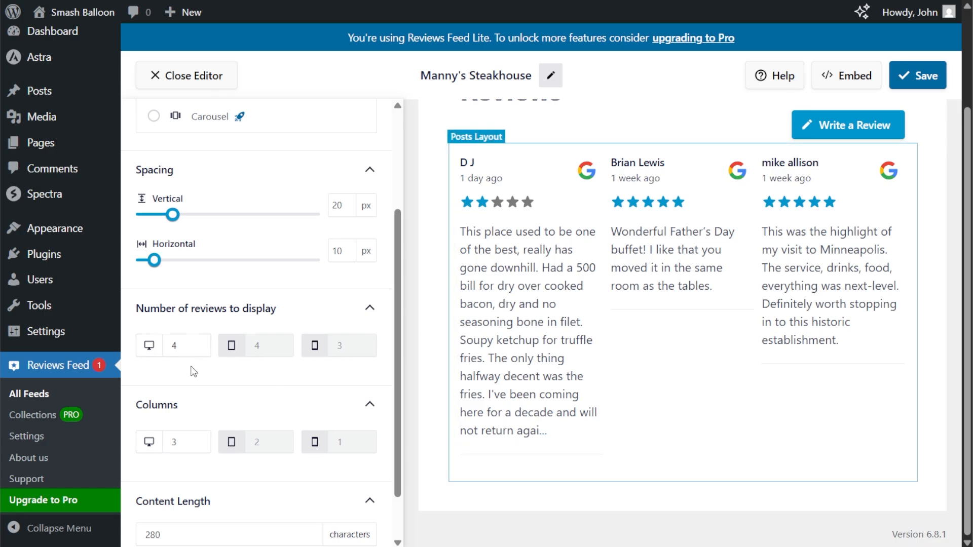
pyautogui.click(196, 350)
pyautogui.click(196, 349)
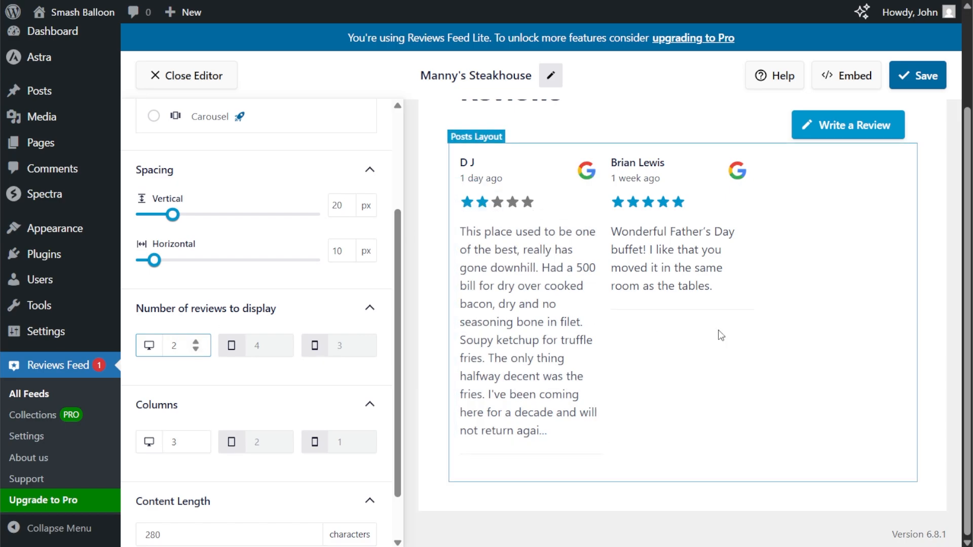
pyautogui.click(196, 342)
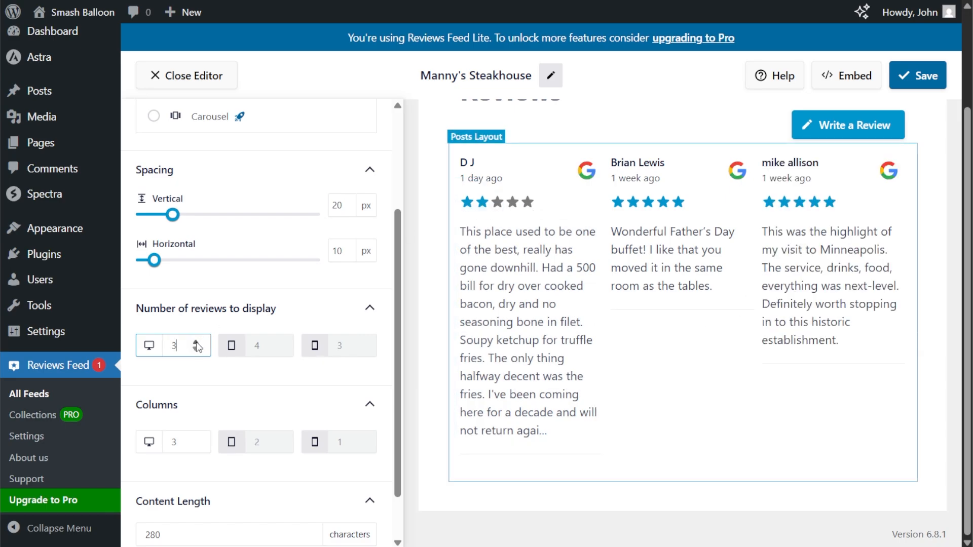
# - Set the desktop columns to 2 and switch the feed layout back to List
pyautogui.scroll(-1, 213, 369)
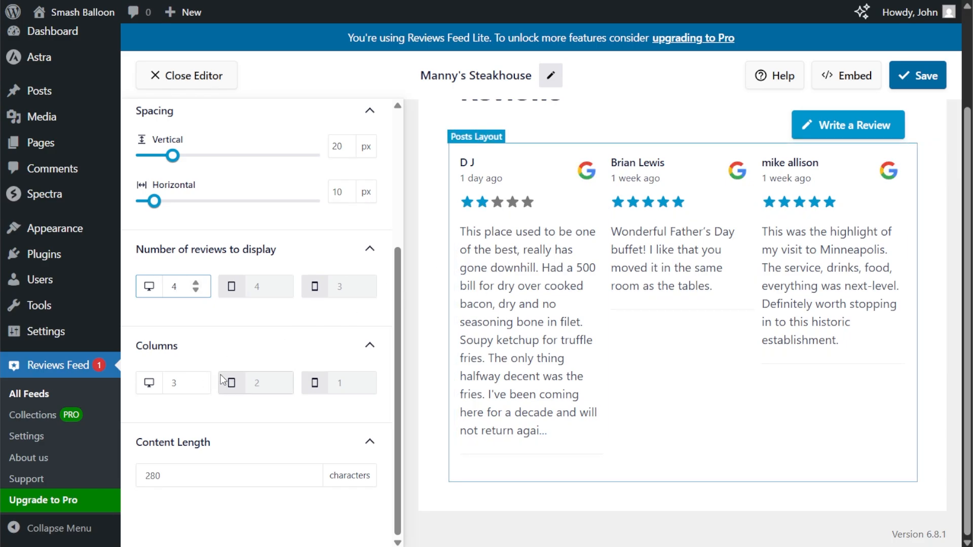
pyautogui.click(195, 388)
pyautogui.scroll(-3, 562, 291)
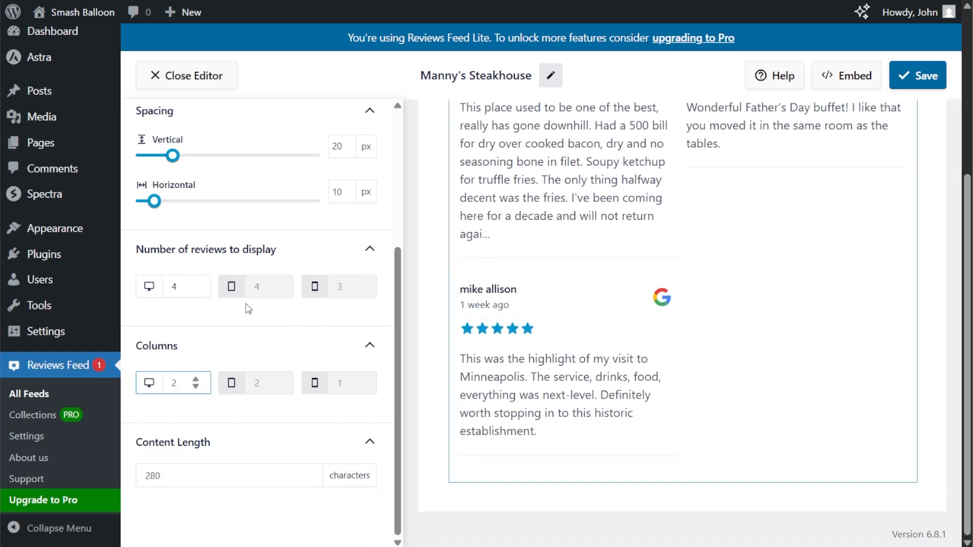
pyautogui.scroll(5, 245, 306)
pyautogui.click(228, 203)
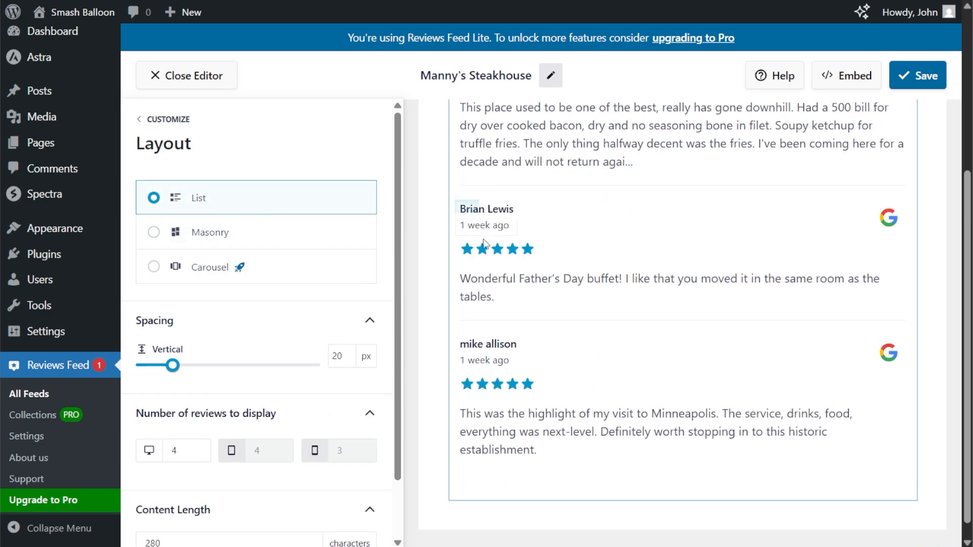
# - Save the Manny's Steakhouse feed and copy its embed shortcode
pyautogui.scroll(5, 467, 208)
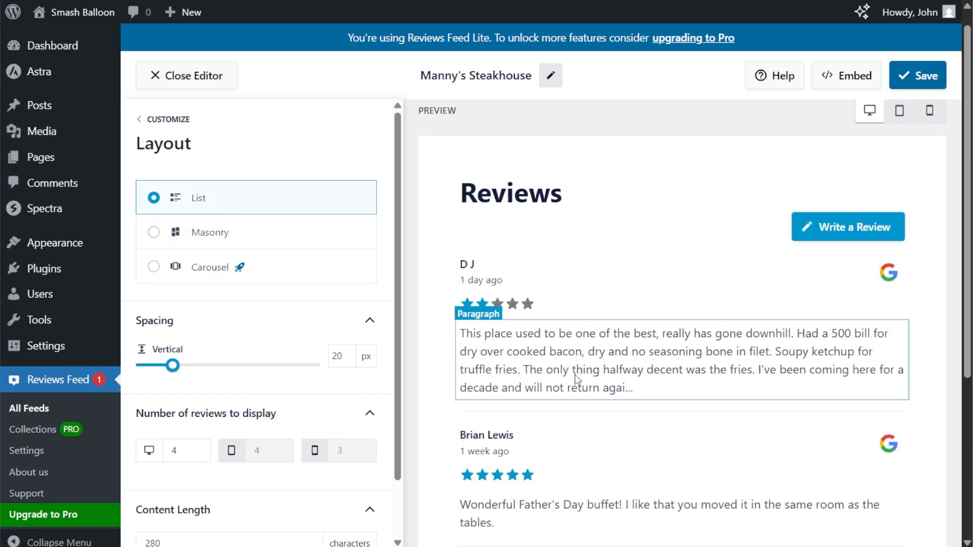
pyautogui.click(926, 77)
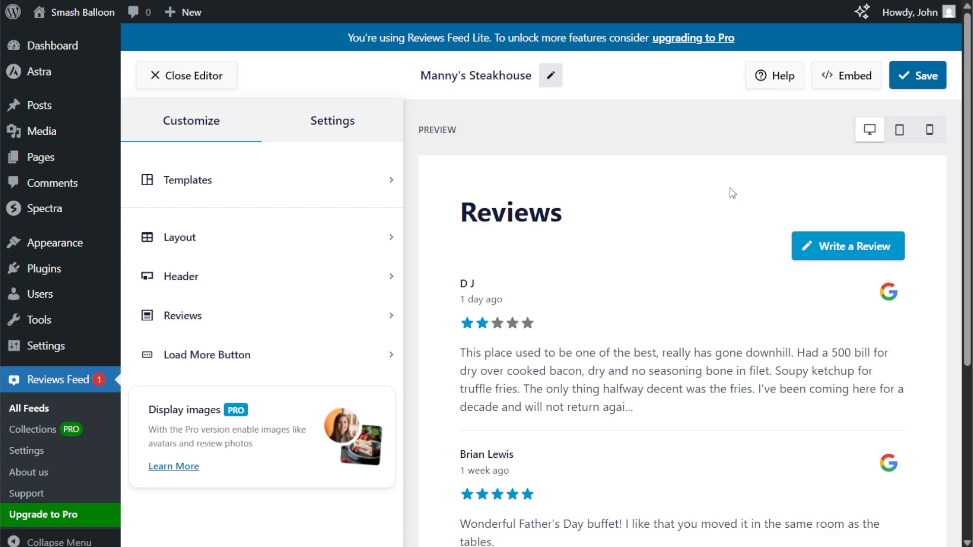
pyautogui.click(840, 75)
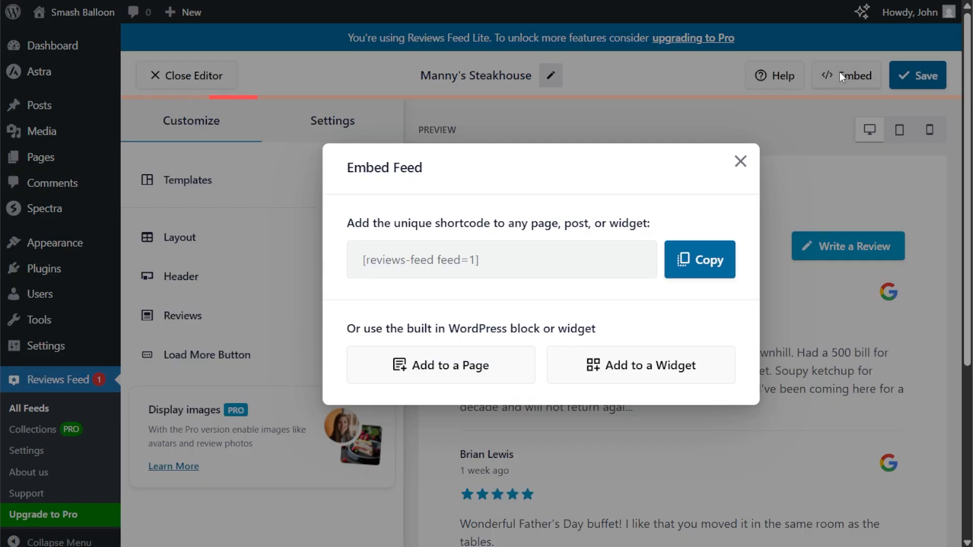
pyautogui.click(698, 265)
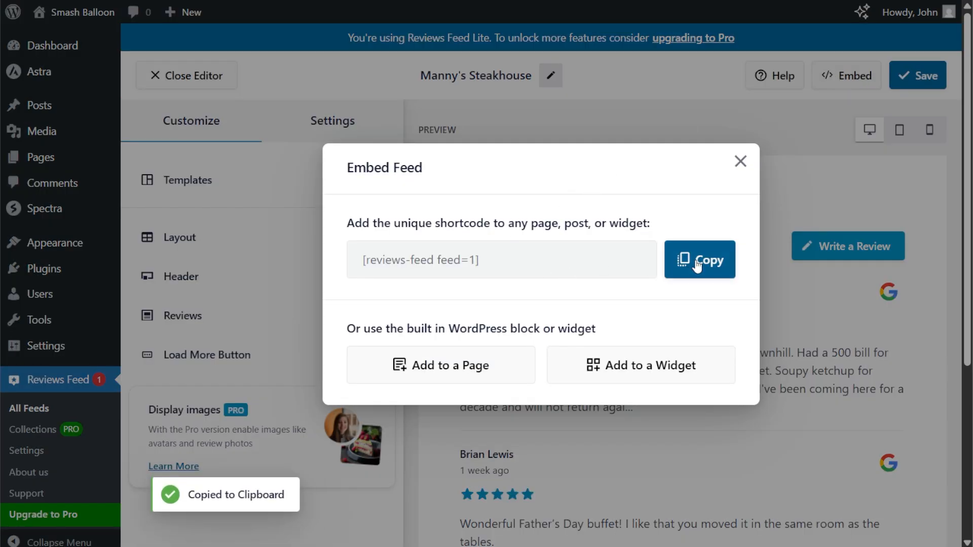
# - Choose to add the feed to the existing Reviews page and open that page for editing
pyautogui.click(445, 364)
pyautogui.click(447, 370)
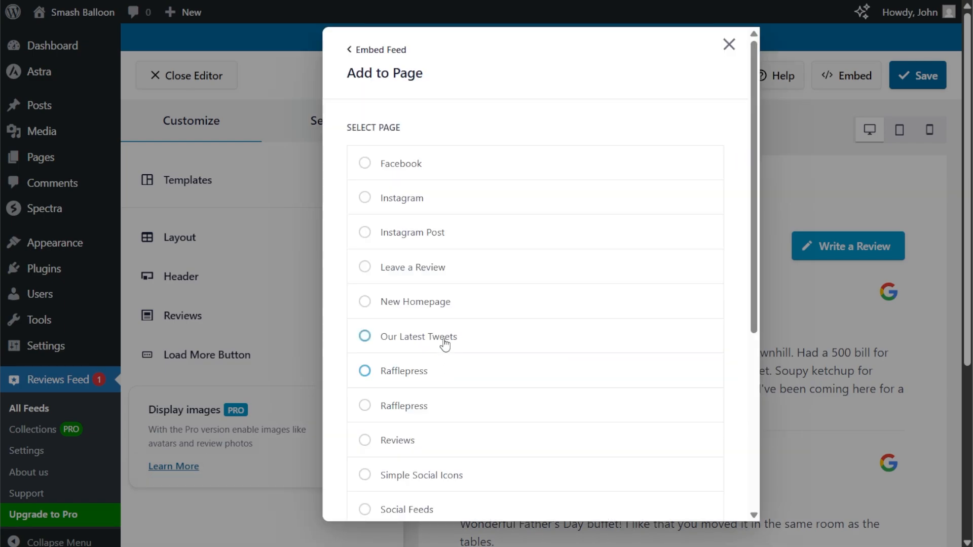
pyautogui.scroll(-3, 445, 339)
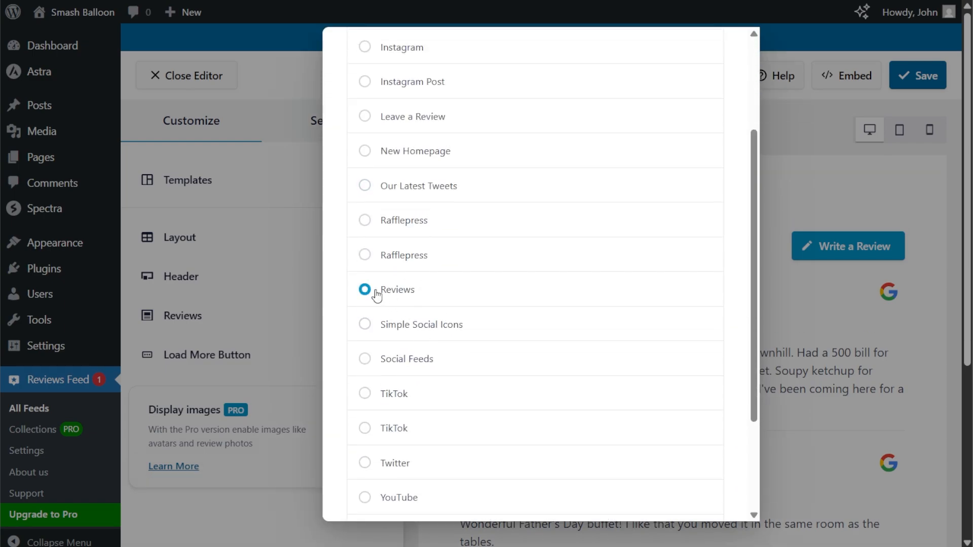
pyautogui.click(451, 294)
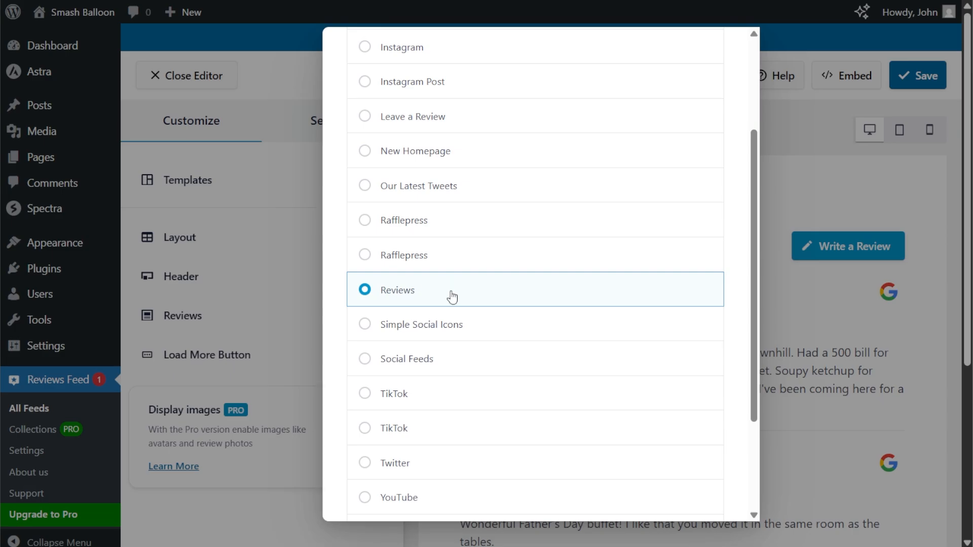
pyautogui.scroll(-3, 453, 299)
pyautogui.click(695, 495)
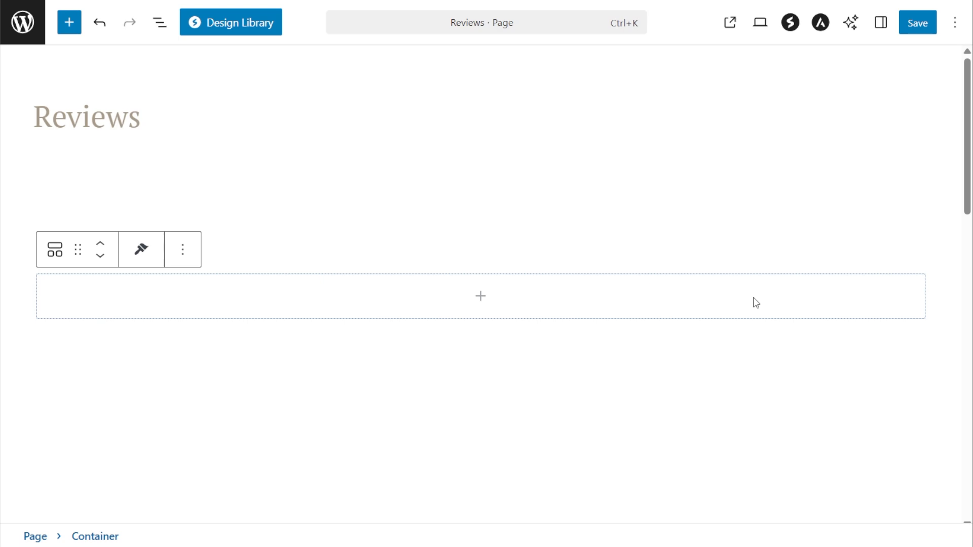
# - Try embedding the feed with a Shortcode block in the page's empty container, containing [reviews-feed feed=1]
pyautogui.click(484, 298)
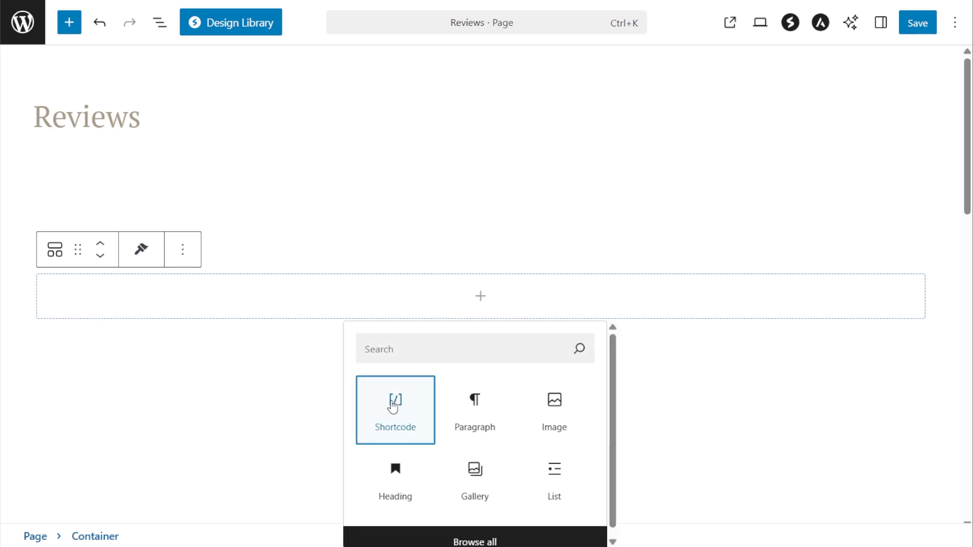
pyautogui.click(393, 407)
pyautogui.hotkey('ctrl', 'v')
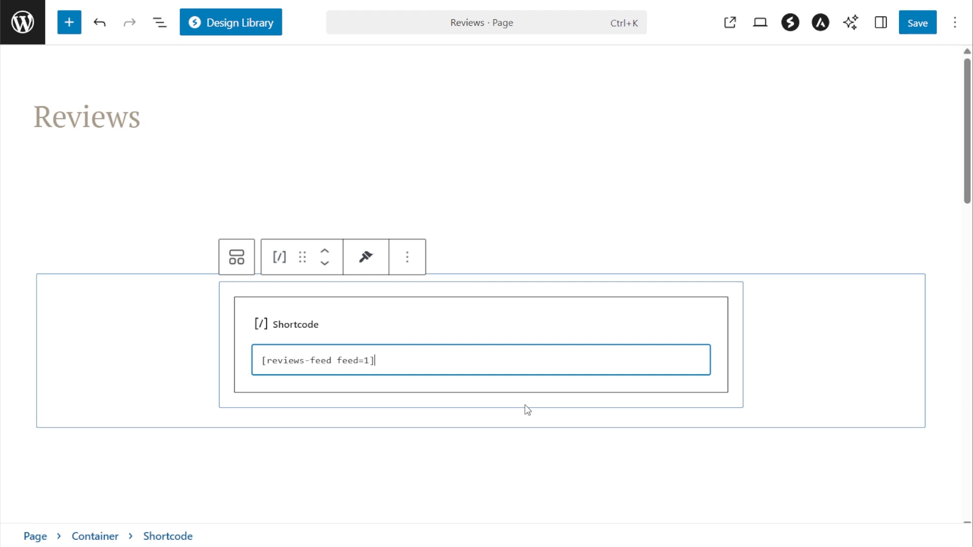
pyautogui.click(588, 326)
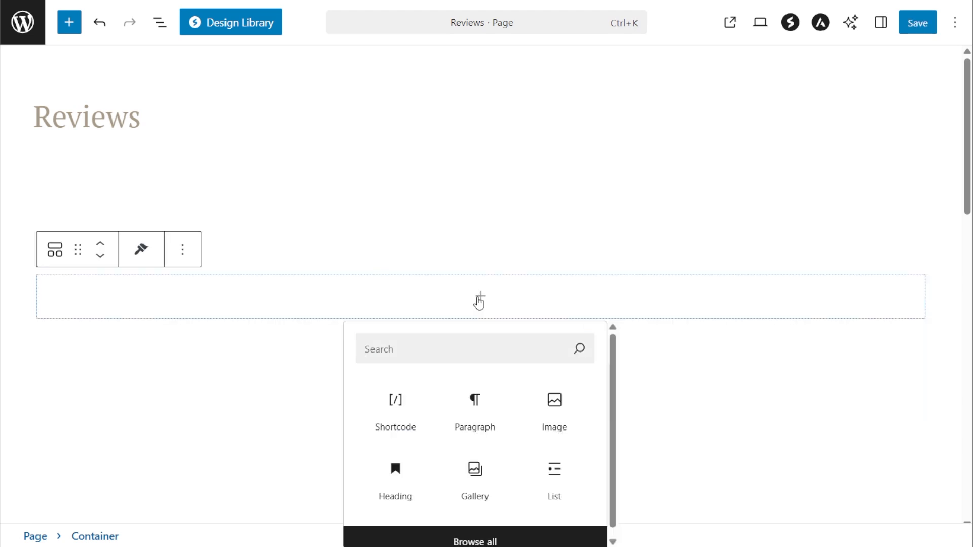
# - Find the Reviews Feed block by searching for "reviews", insert it into the empty container and save the page
pyautogui.click(478, 299)
pyautogui.click(478, 299)
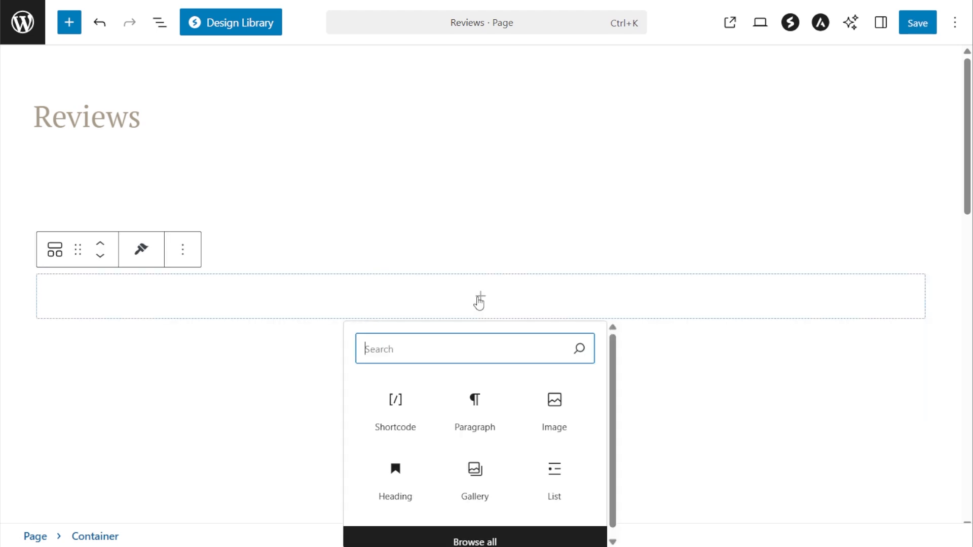
pyautogui.write('reviews')
pyautogui.click(403, 413)
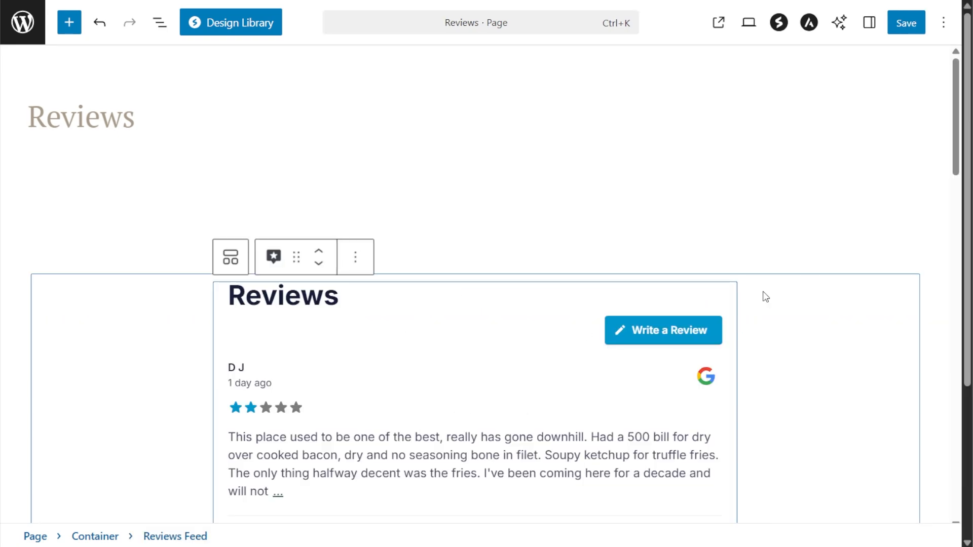
pyautogui.scroll(-4, 765, 297)
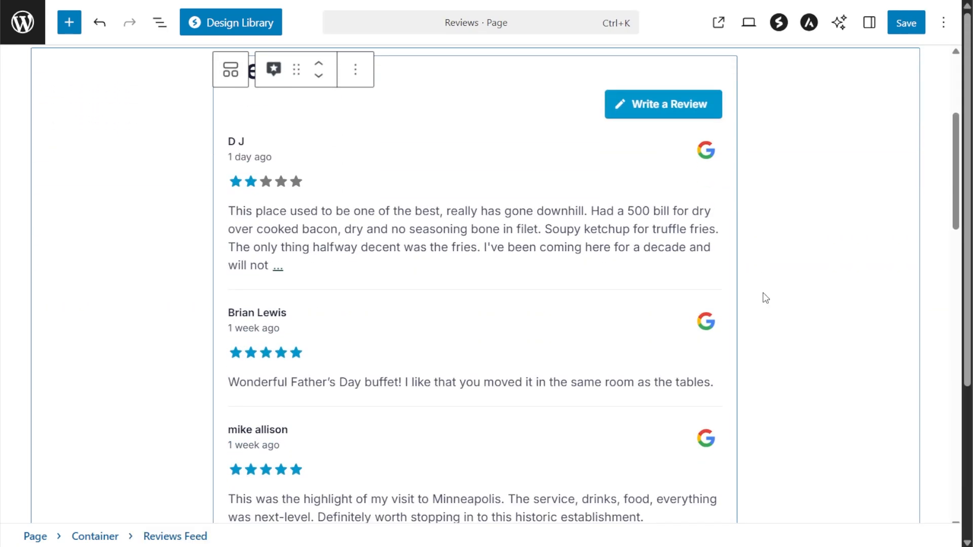
pyautogui.click(908, 30)
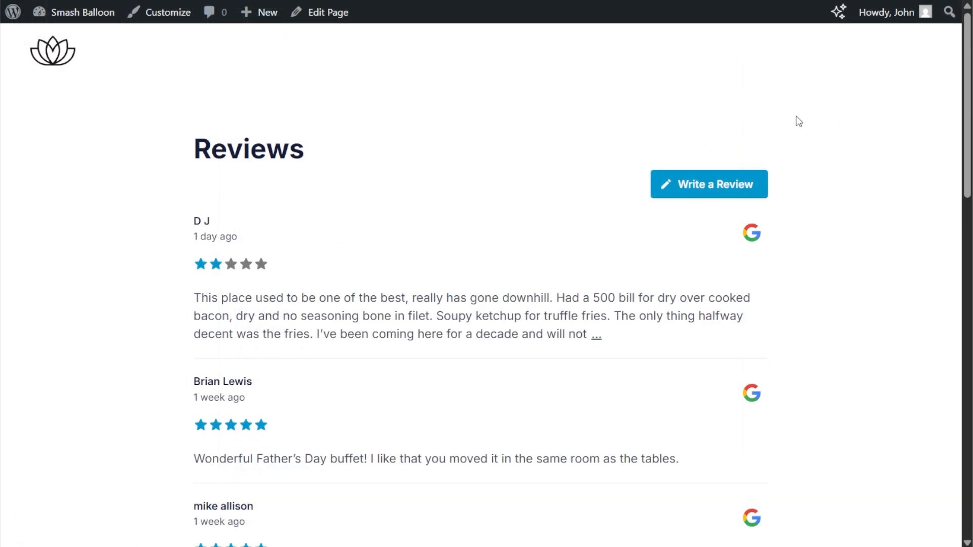
# - Look through the embedded reviews feed on the live Reviews page
pyautogui.scroll(-2, 821, 152)
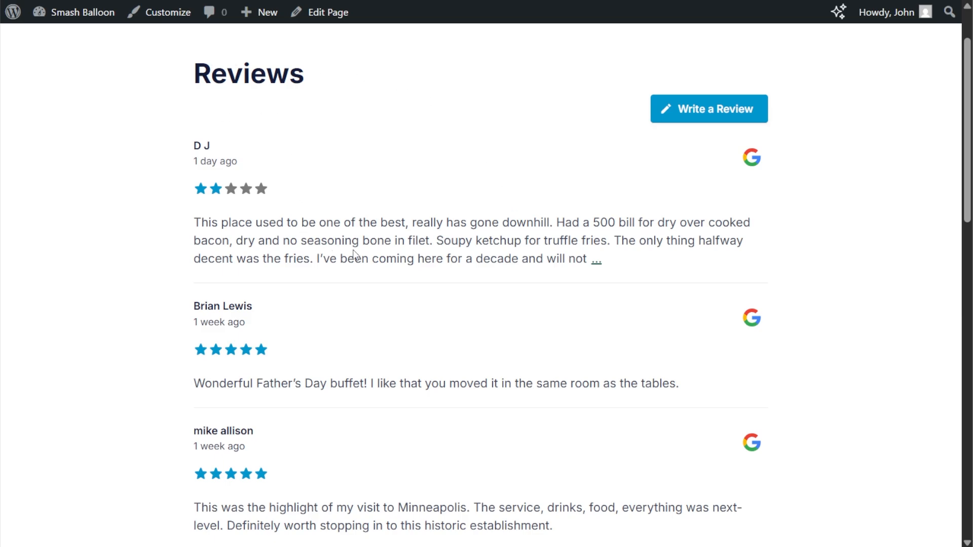
pyautogui.scroll(-3, 355, 253)
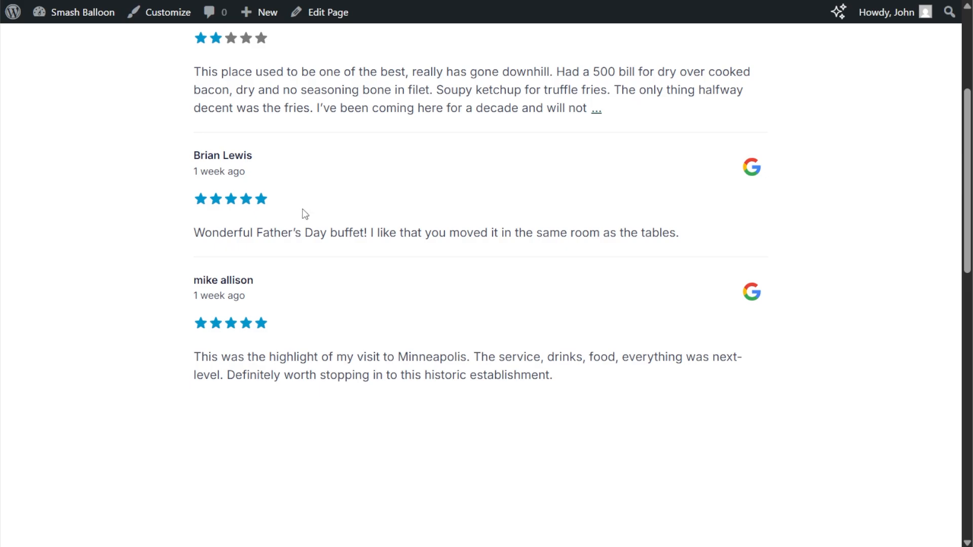
pyautogui.scroll(4, 683, 250)
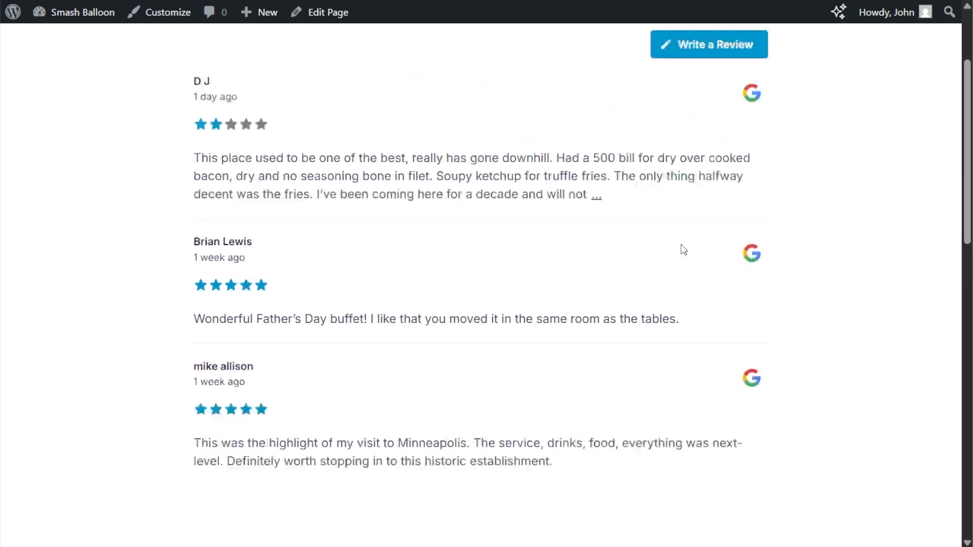
pyautogui.click(751, 176)
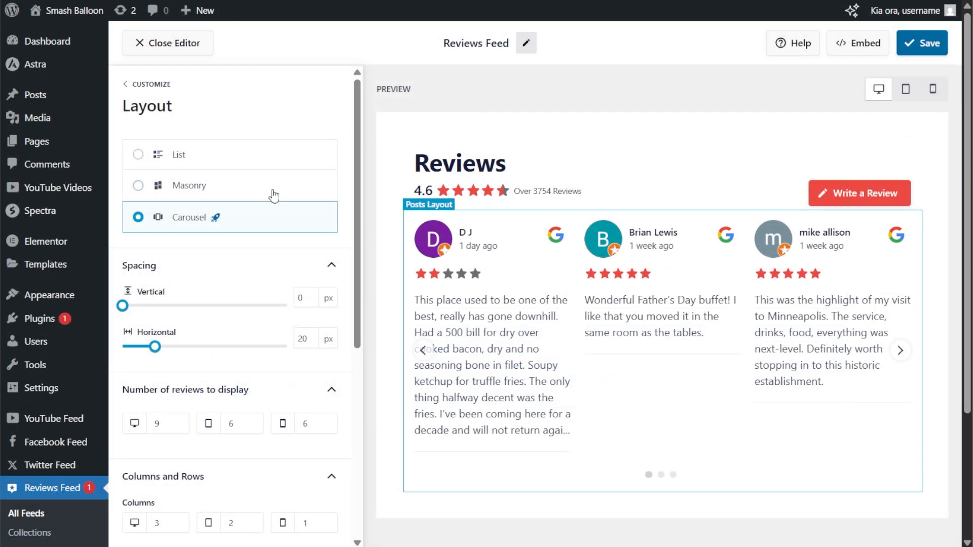
# - Switch the Reviews Feed layout from Carousel to Masonry and on to List
pyautogui.click(269, 184)
pyautogui.click(269, 161)
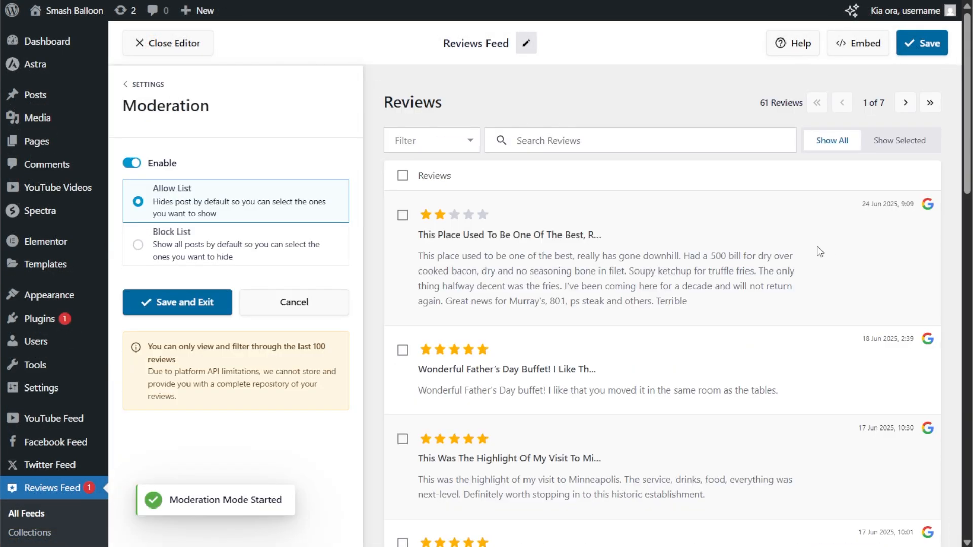
# - Select the "Wonderful Father's Day Buffet!" and "This Was The Highlight Of My Visit" reviews for the moderation Allow List
pyautogui.scroll(-1, 467, 268)
pyautogui.scroll(-2, 467, 269)
pyautogui.click(402, 199)
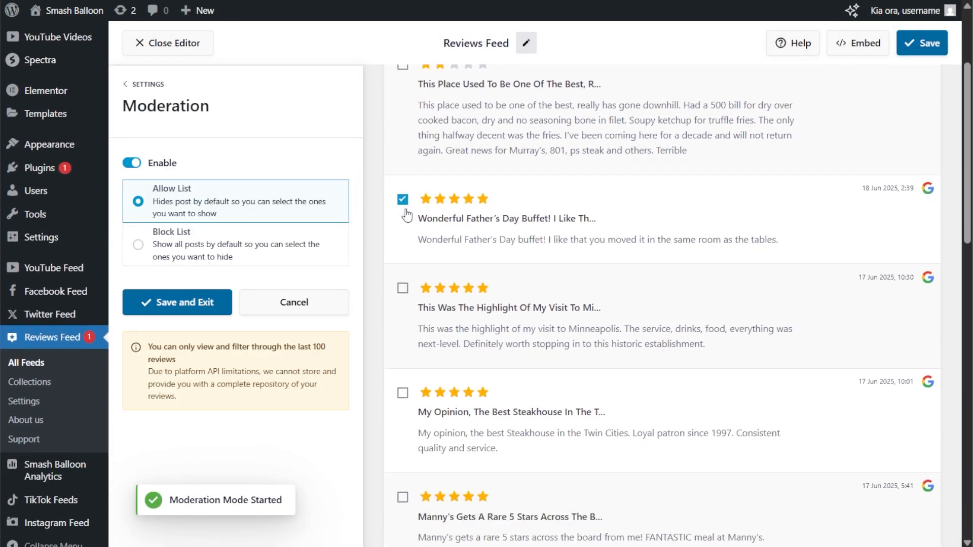
pyautogui.click(402, 287)
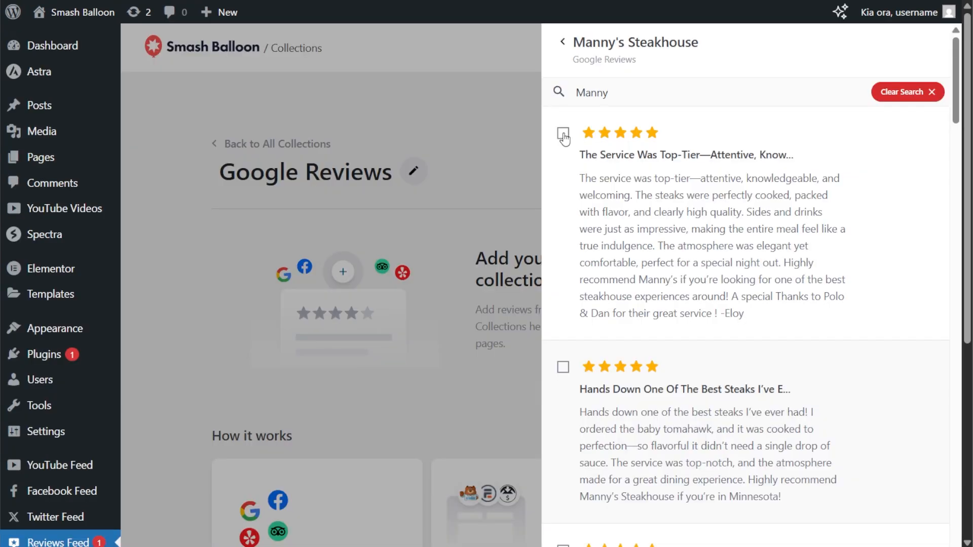
# - Select the first three Manny's Steakhouse reviews from the "Manny" search for the Google Reviews collection
pyautogui.click(563, 135)
pyautogui.click(562, 396)
pyautogui.scroll(-3, 567, 398)
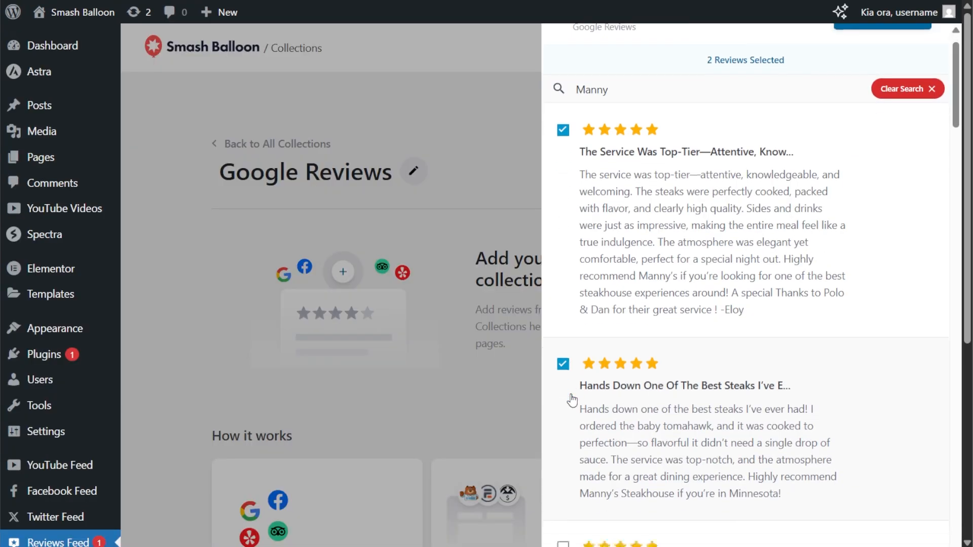
pyautogui.click(562, 429)
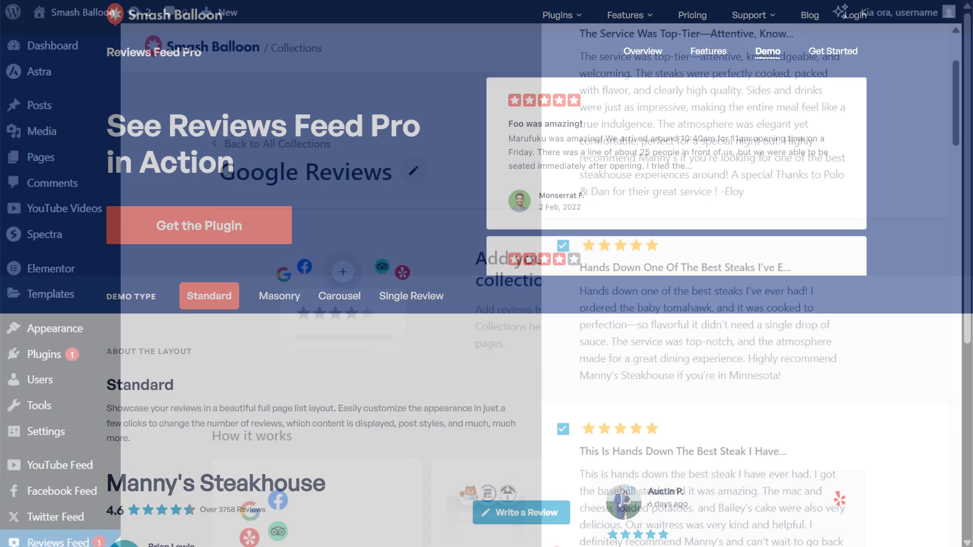